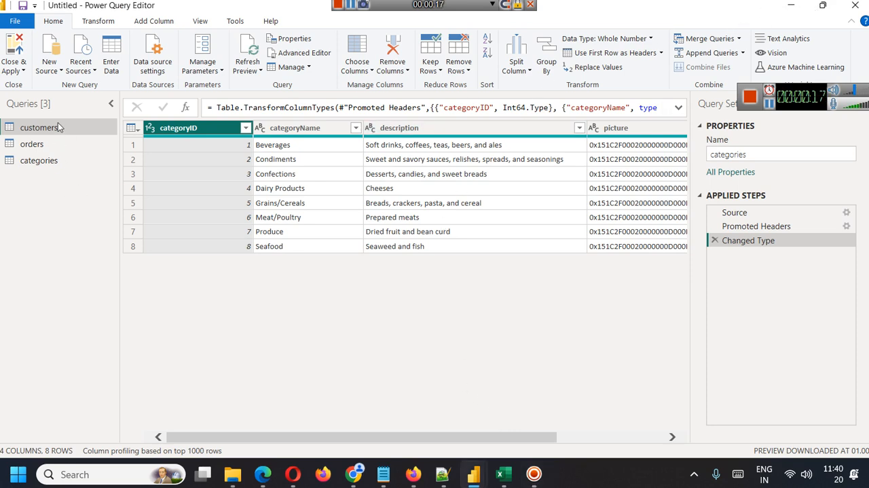
Look through the orders and customers queries, and view the Rename Operation slide in the Google Slides presentation
click(45, 165)
click(32, 144)
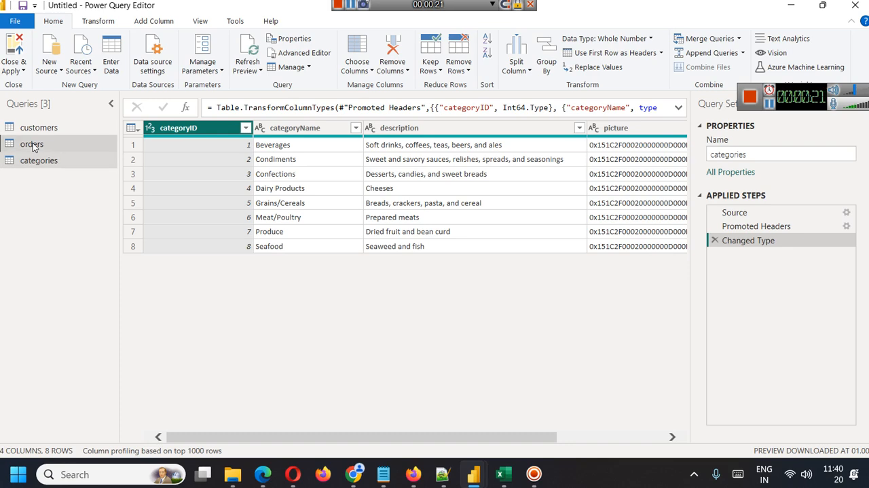
click(34, 128)
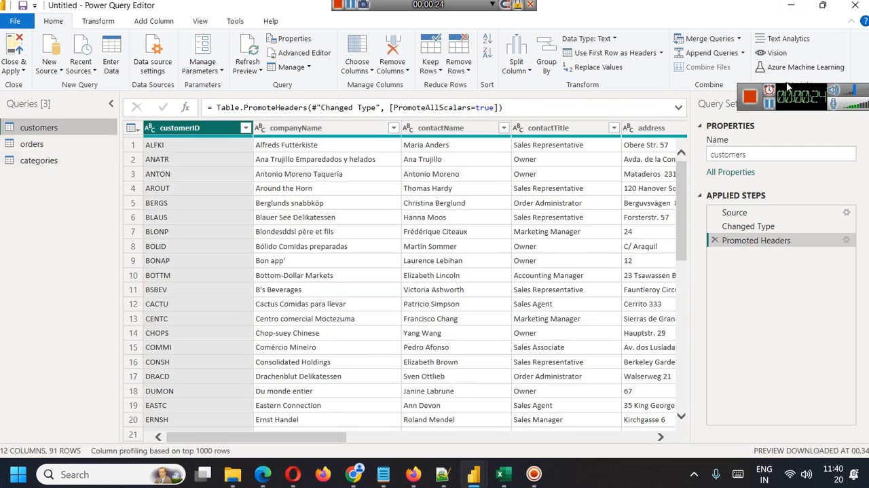
click(792, 6)
click(118, 286)
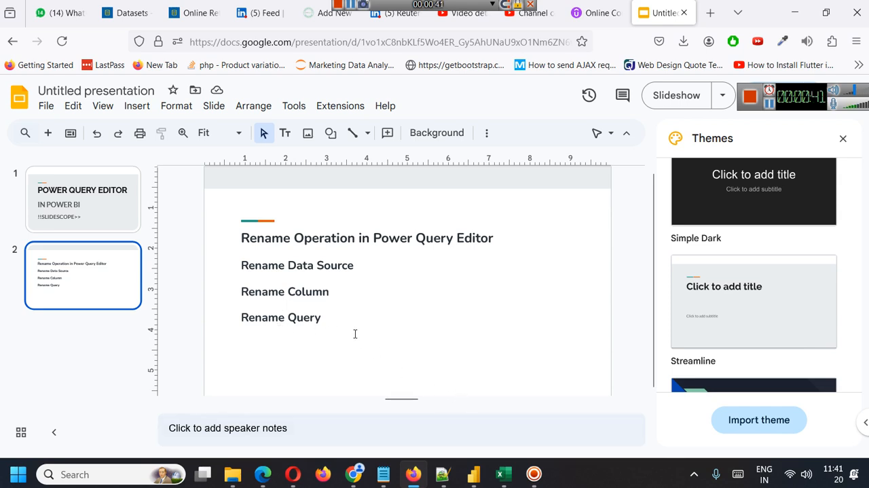
Switch back to Power Query Editor and look through the orders, categories and customers queries
mouse_move(474, 474)
click(513, 426)
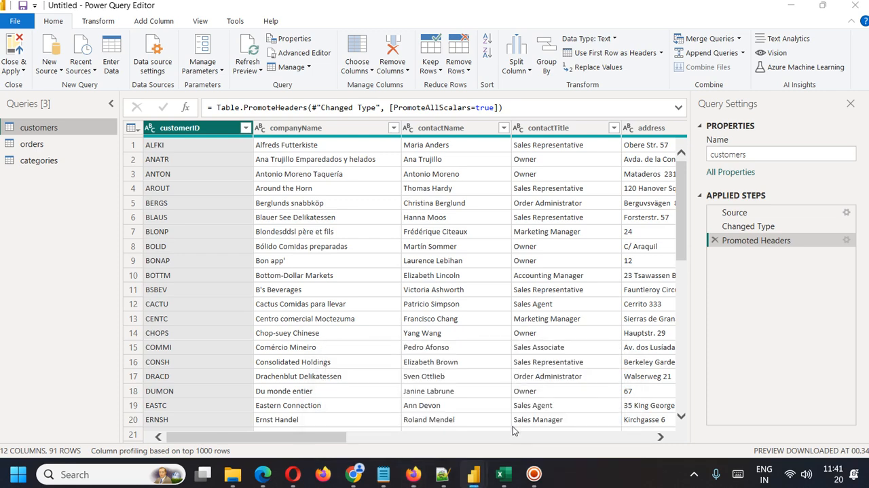
click(37, 144)
click(43, 163)
click(35, 142)
click(36, 130)
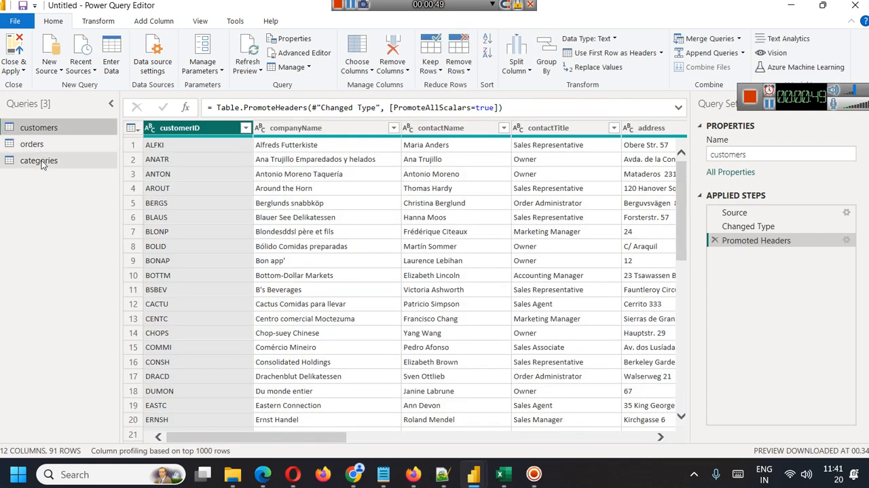
Import suppliers.csv from the northwind-dataset folder as a new Text/CSV source, keeping the comma delimiter
click(46, 70)
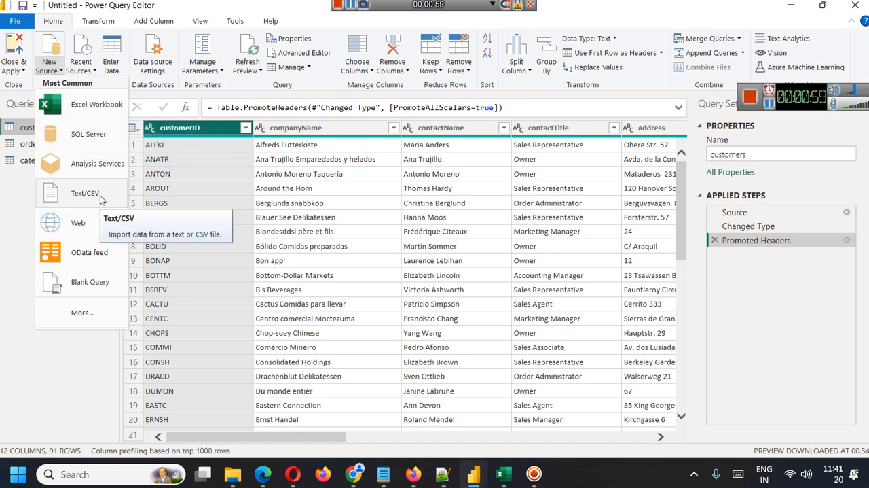
click(6, 227)
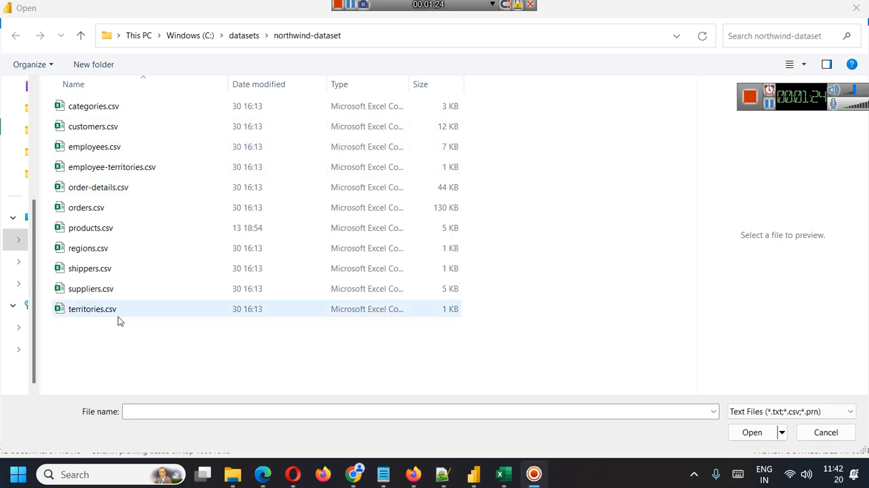
click(102, 292)
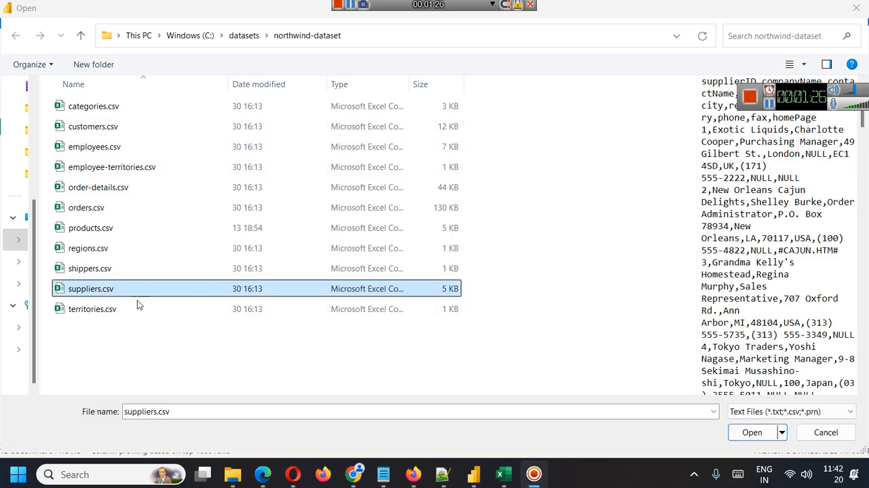
click(752, 432)
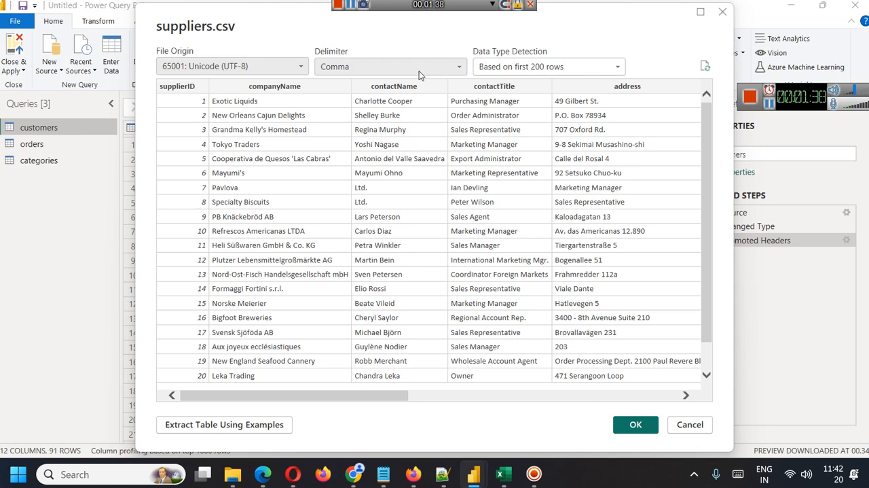
click(390, 72)
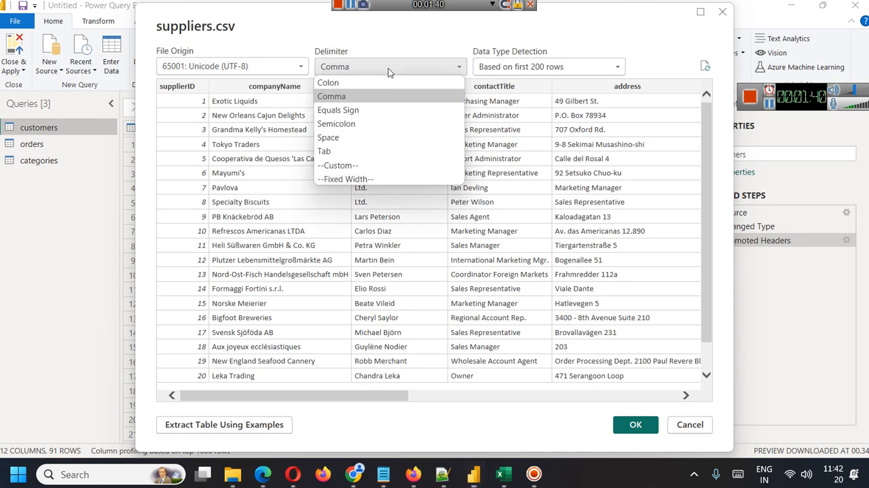
click(391, 45)
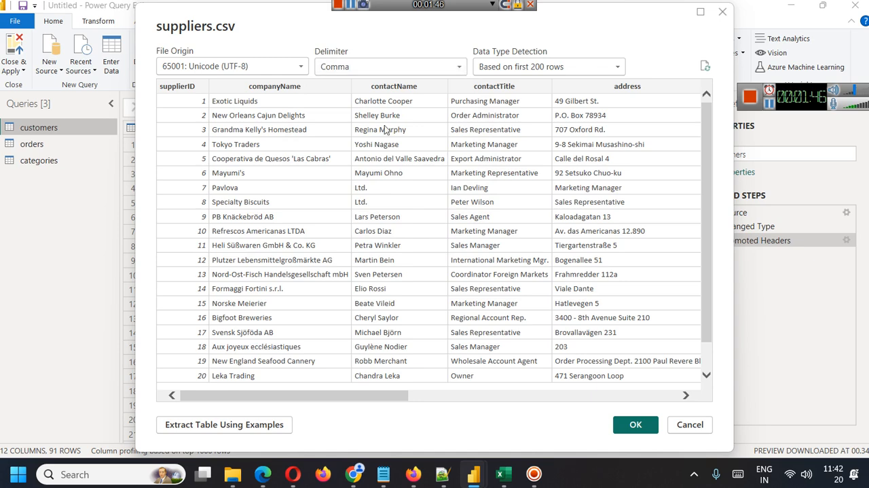
click(632, 423)
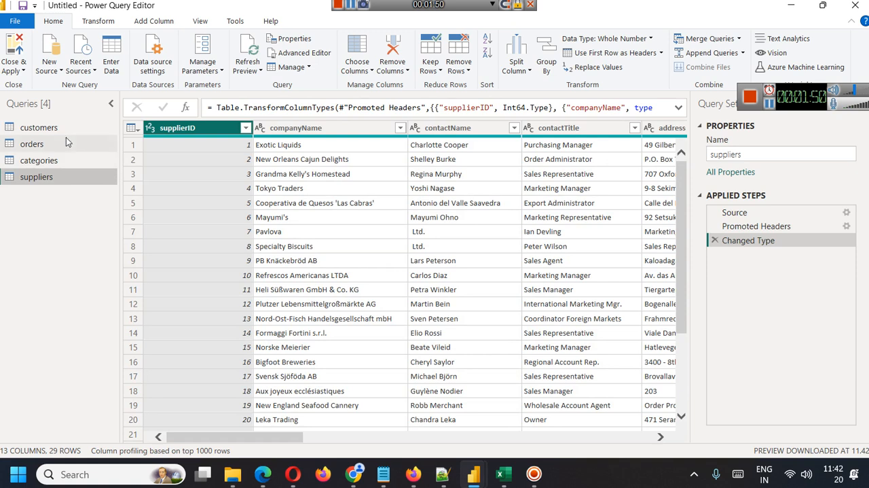
Rename the customers query to Clients
right_click(51, 131)
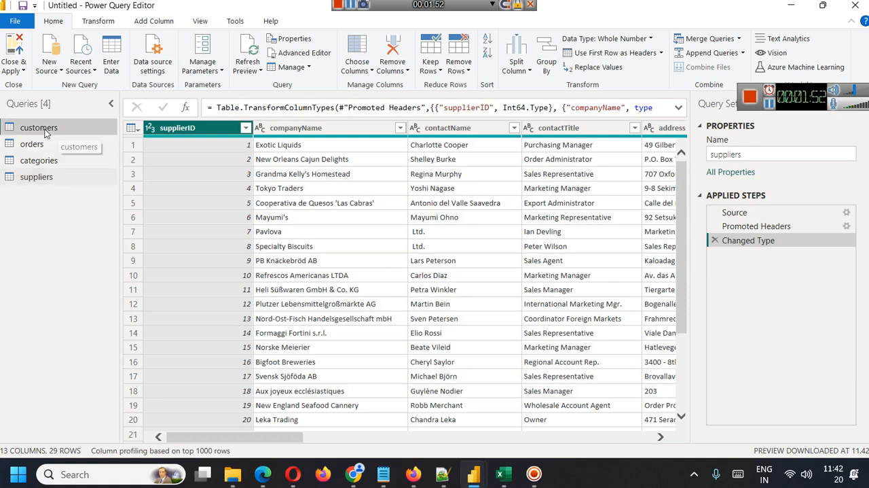
click(78, 186)
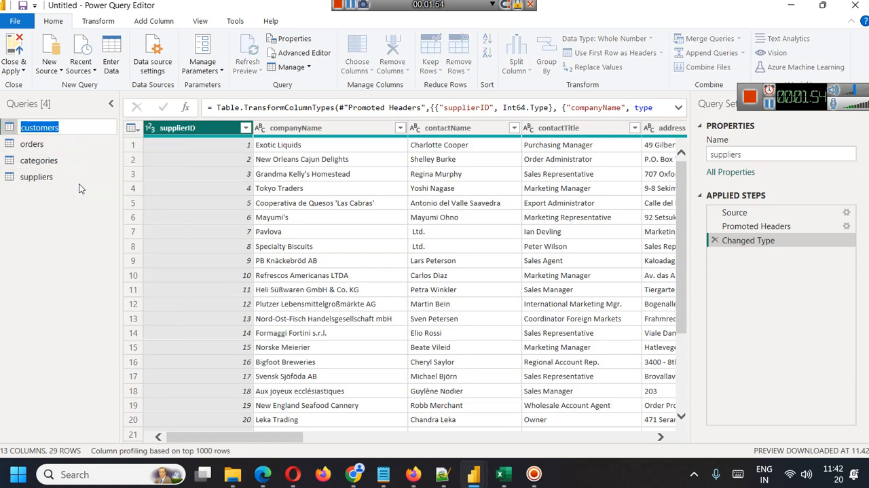
key(Home)
key(shift+Right)
text(C)
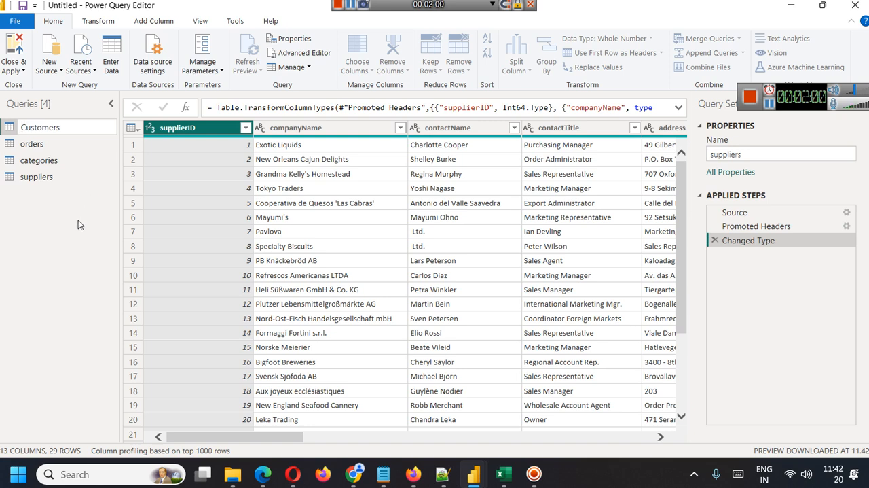
key(ctrl+a)
text(Client)
key(Return)
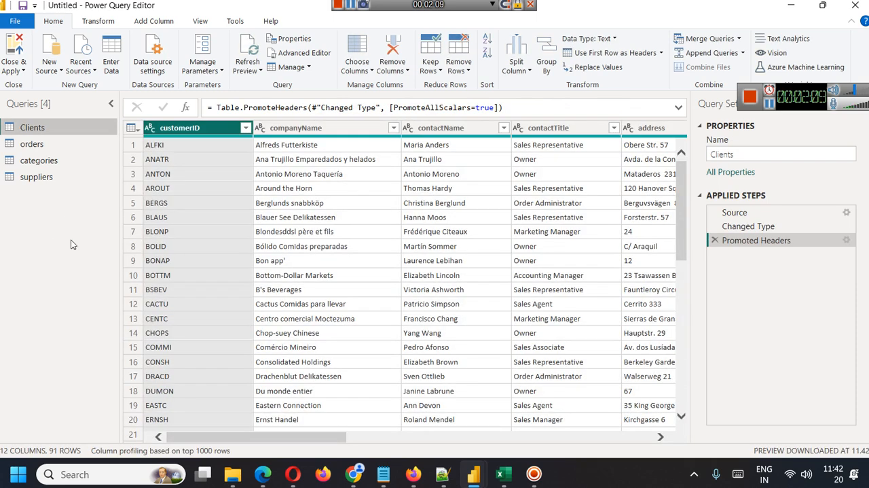
click(769, 105)
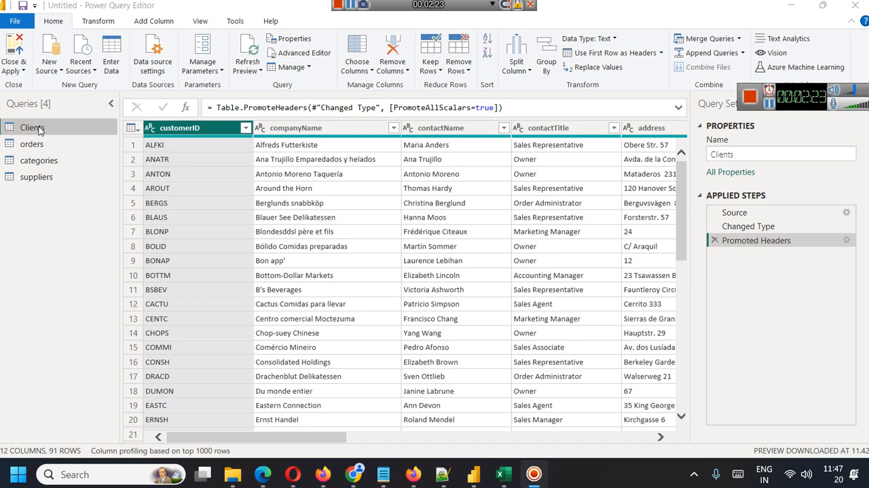
Rename the customerID column of the Clients query to ClientID
right_click(168, 131)
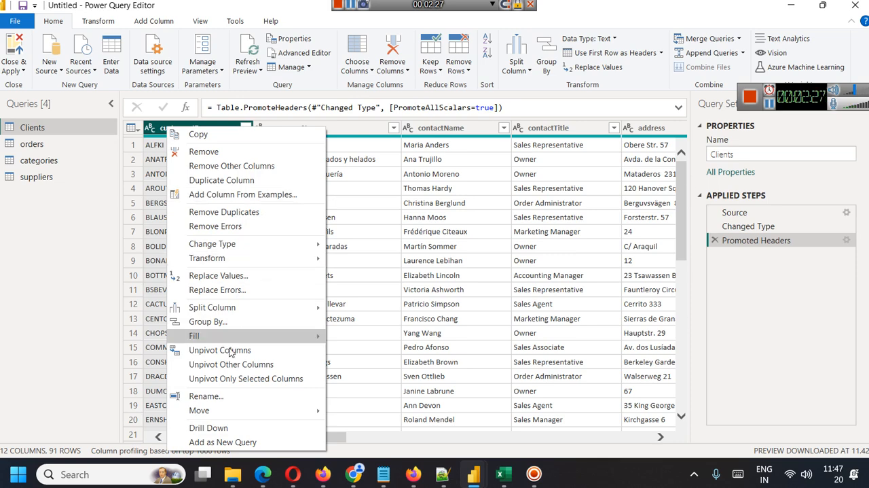
click(239, 395)
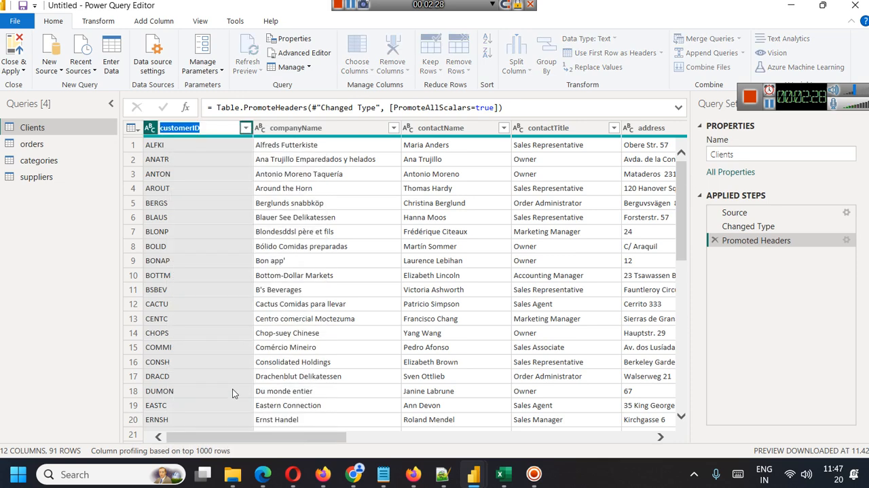
key(Home)
key(shift+Right)
key(shift+Right)
key(shift+Right)
key(shift+Right)
key(shift+Right)
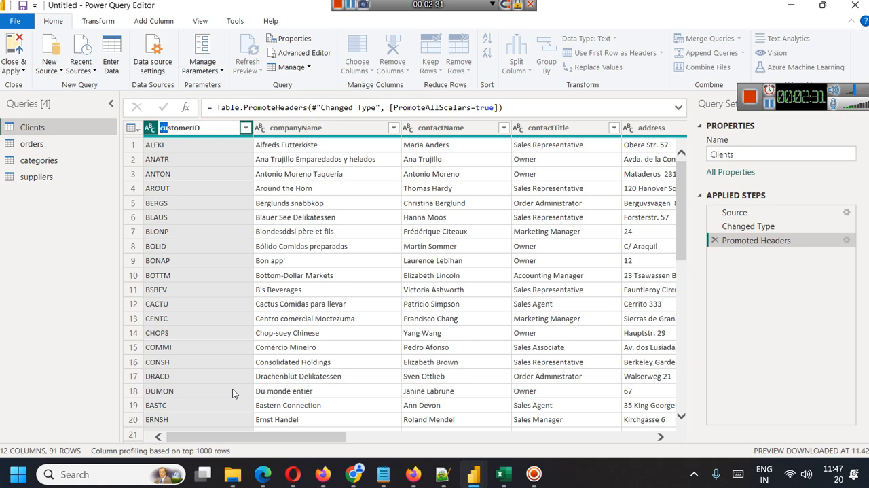
key(shift+Right)
key(shift+Right)
key(shift+Right)
text(client)
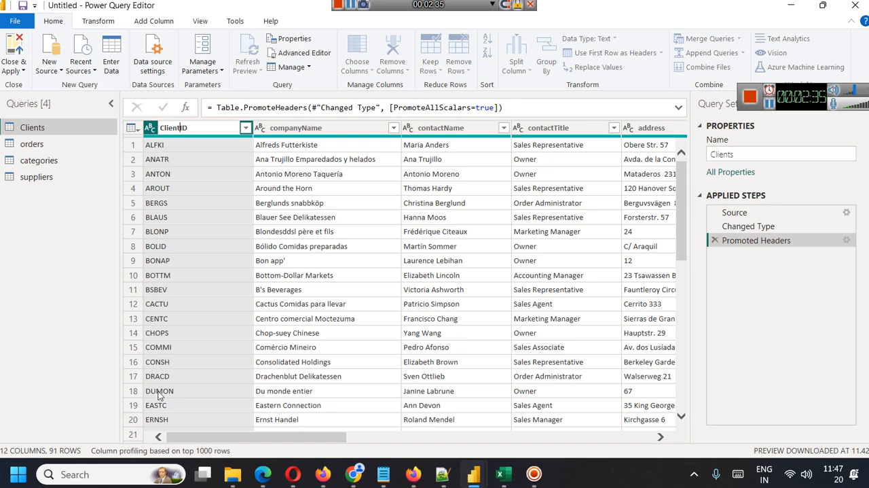
click(68, 335)
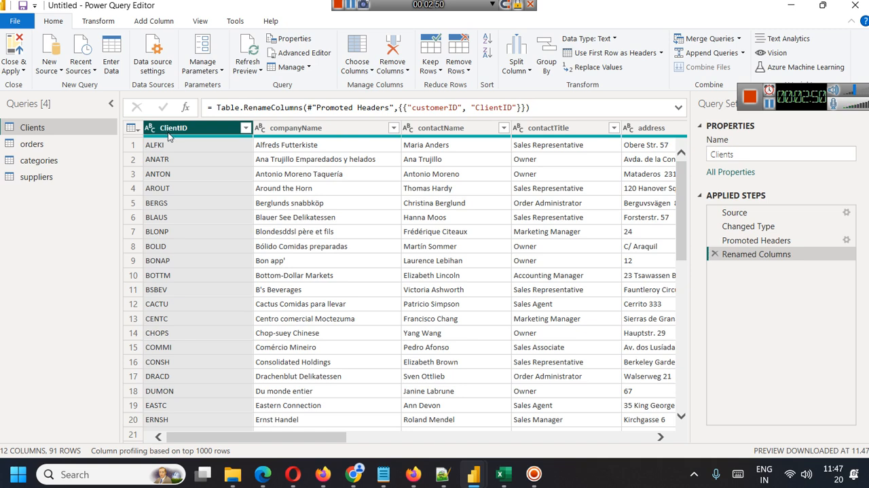
drag(815, 98, 829, 57)
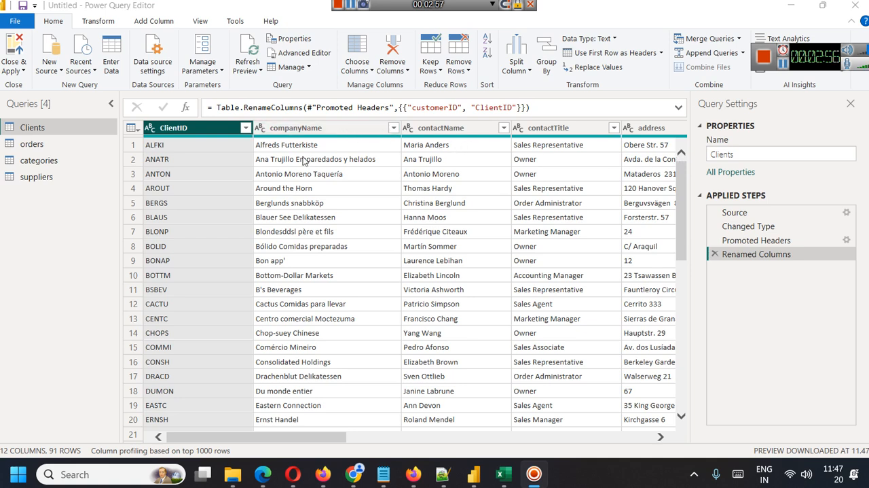
Hide the Query Settings pane and show it again
click(200, 22)
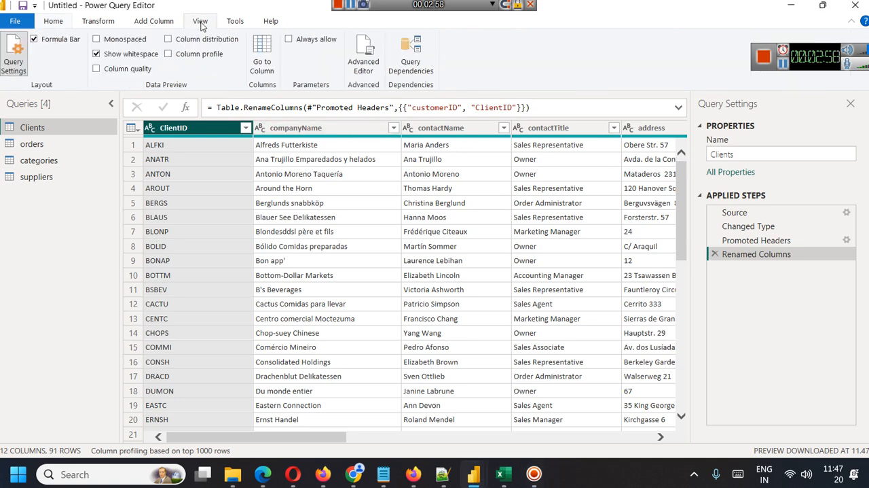
click(21, 69)
click(21, 69)
Rename the applied step Renamed Columns to "Renamed Col CustomerId"
right_click(735, 256)
click(761, 277)
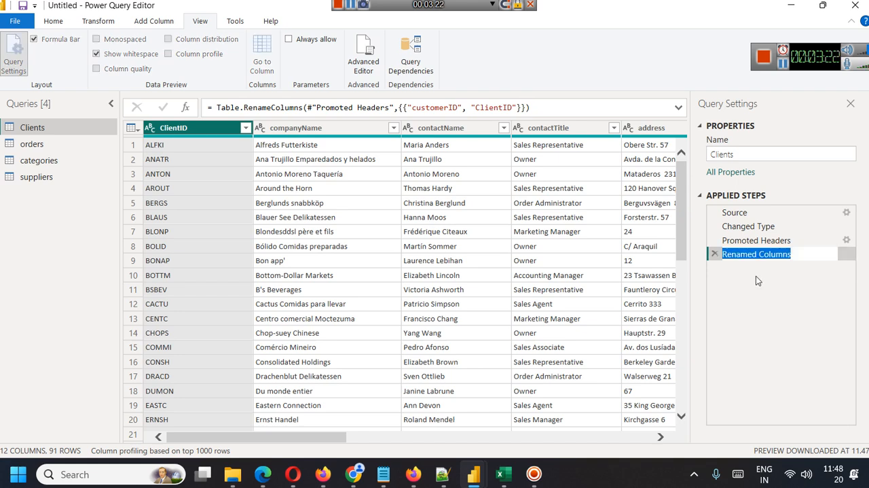
key(End)
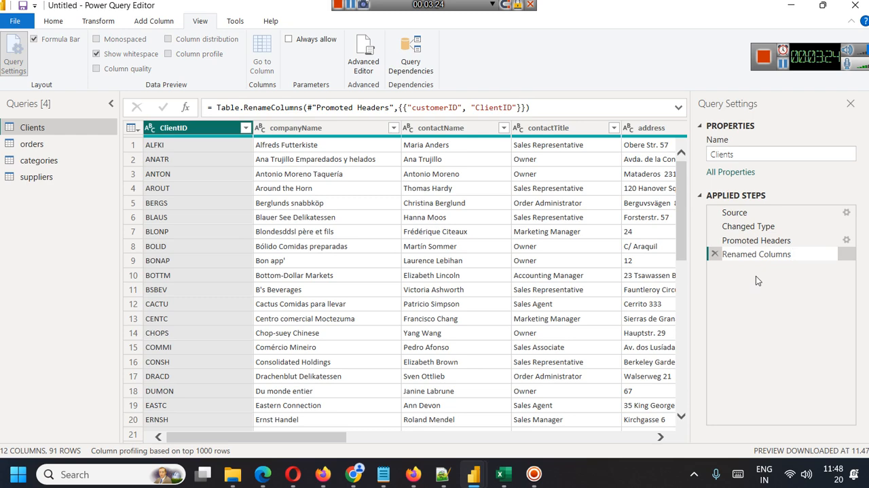
key(BackSpace)
key(BackSpace)
key(BackSpace)
key(BackSpace)
text(CustomerId)
click(780, 292)
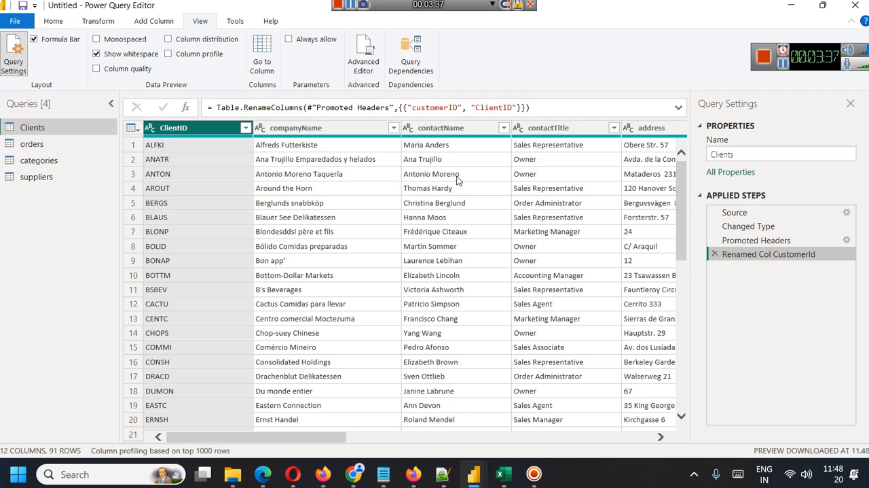
Replace the value NULL with "No Region" in the region column of the Clients query
drag(325, 438, 406, 453)
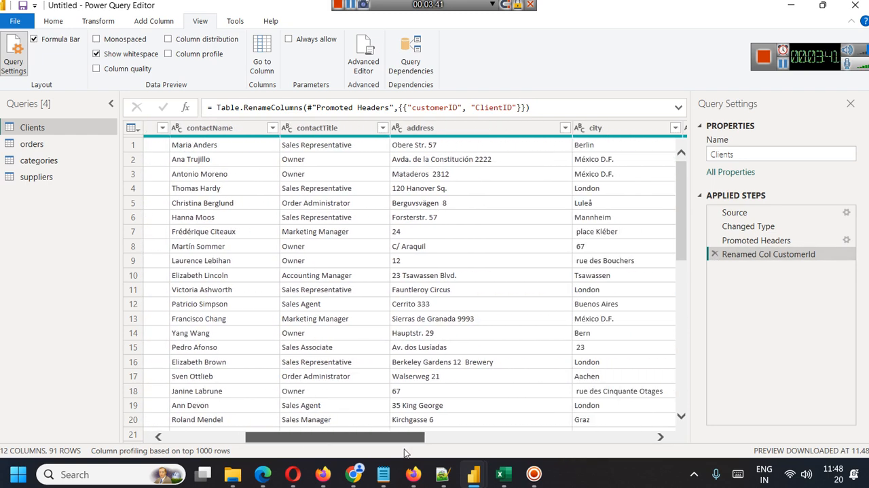
drag(405, 453, 506, 465)
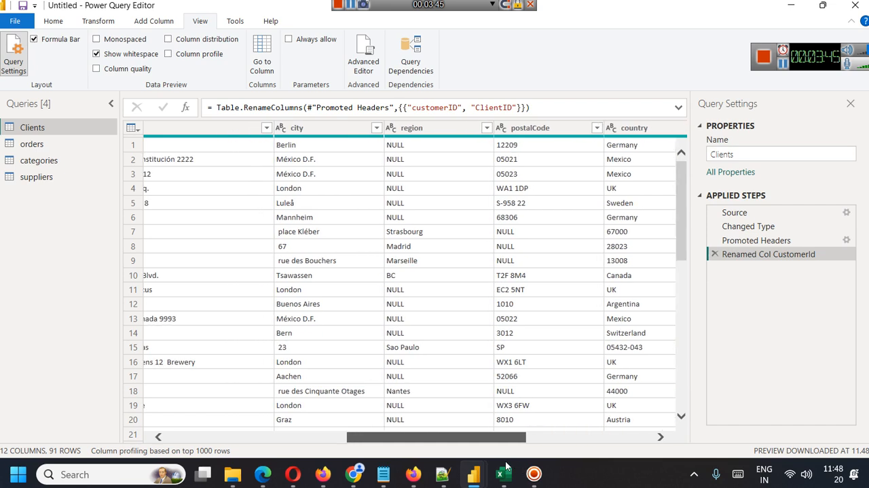
right_click(422, 128)
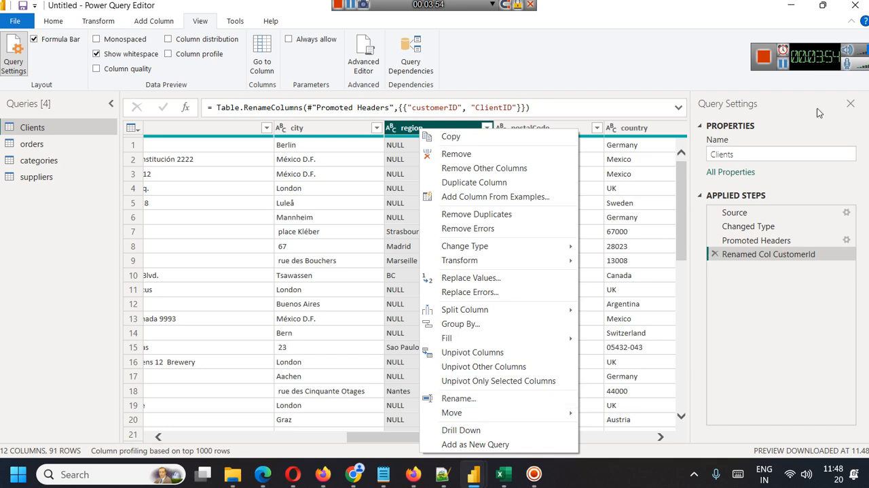
click(785, 65)
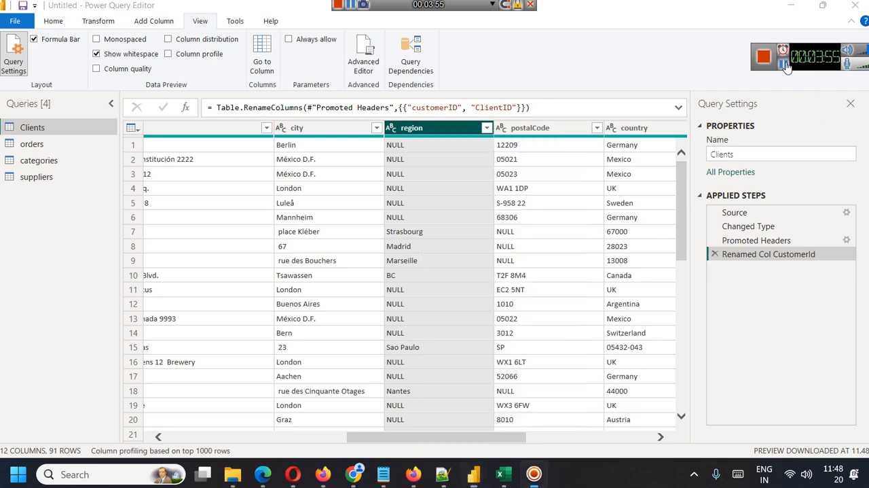
right_click(443, 133)
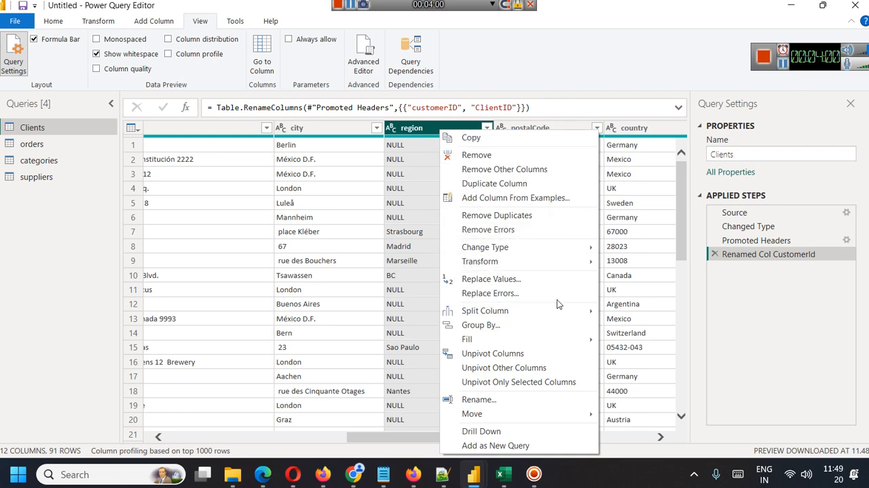
click(525, 284)
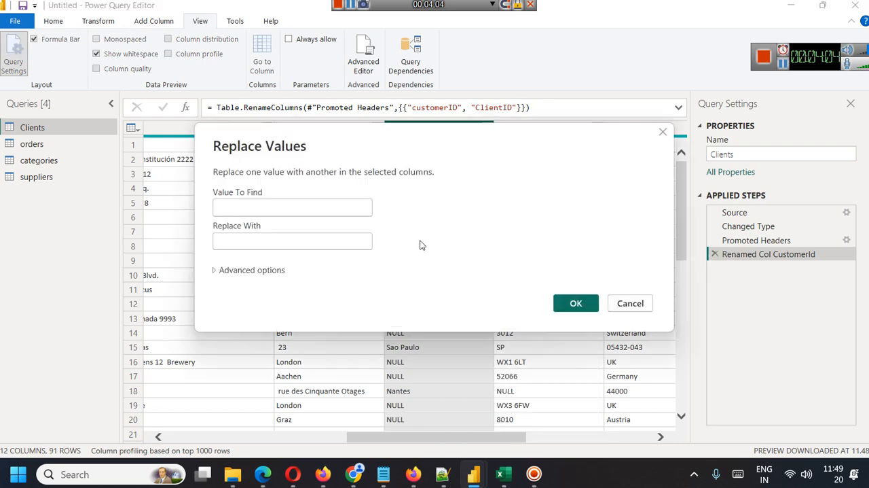
drag(393, 132, 554, 217)
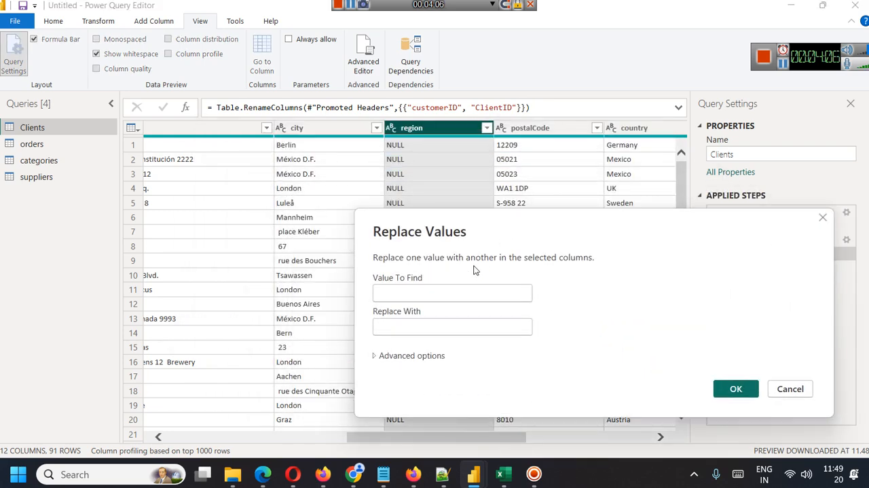
click(443, 293)
text(NULL)
key(Tab)
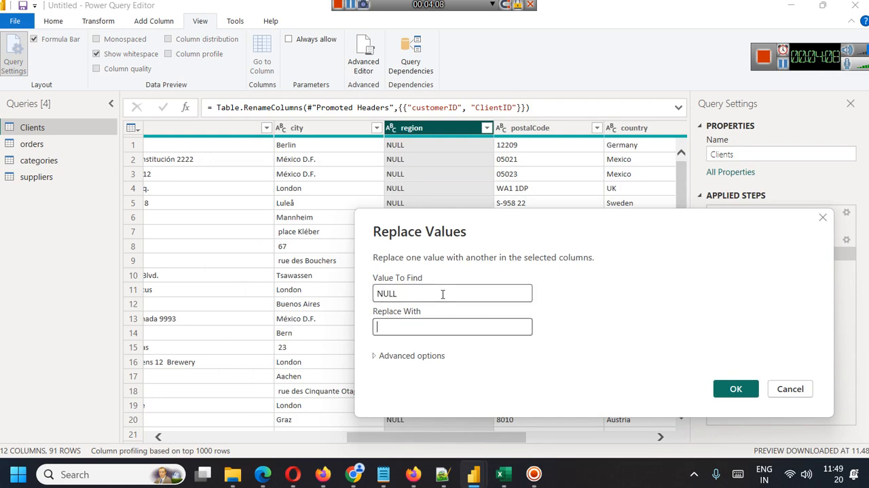
text(Re)
key(BackSpace)
key(BackSpace)
text(No Region)
click(732, 388)
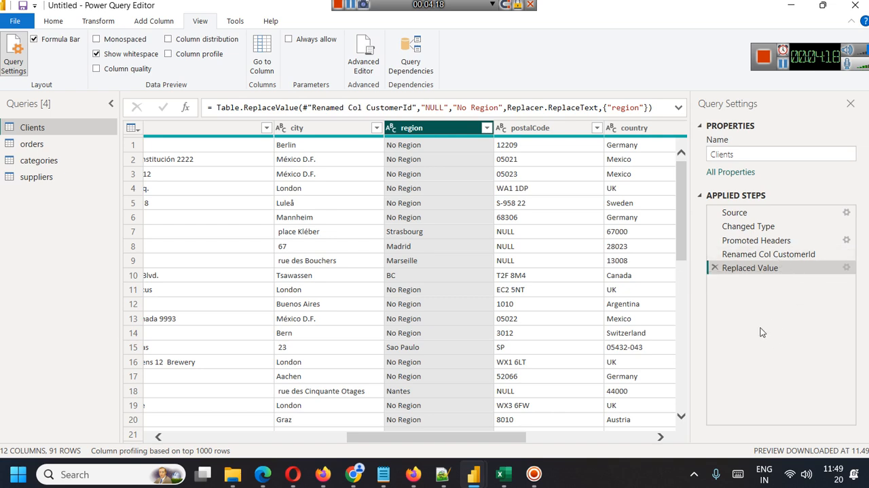
Rename the applied step Replaced Value to "Replaced Null to No Region"
right_click(762, 270)
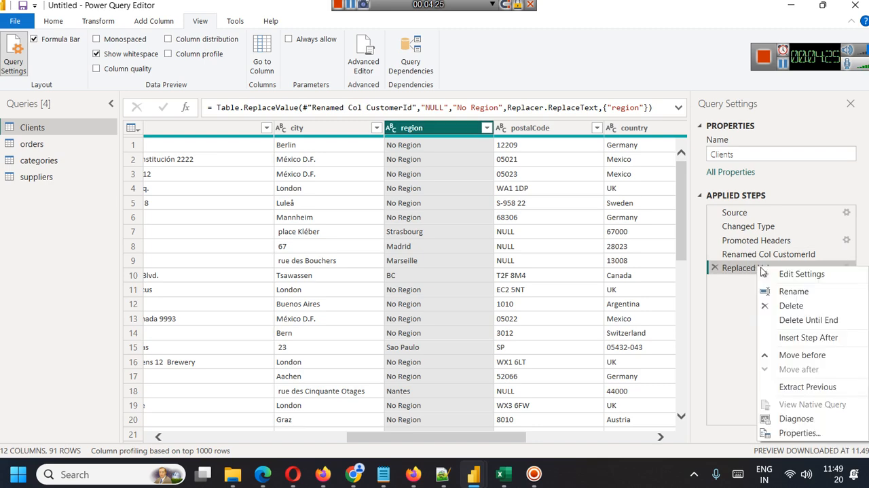
click(803, 290)
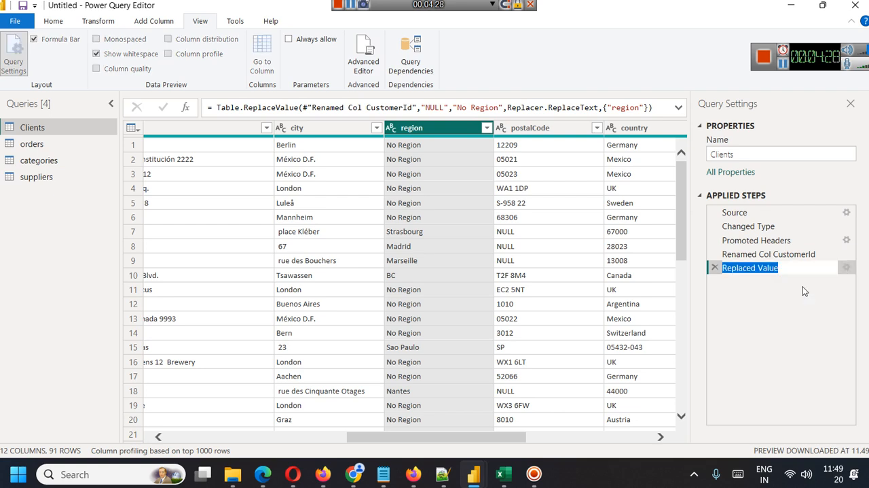
key(Right)
key(BackSpace)
key(BackSpace)
key(BackSpace)
key(BackSpace)
key(BackSpace)
text(Nukk)
key(BackSpace)
key(BackSpace)
text(ll to NoRegion)
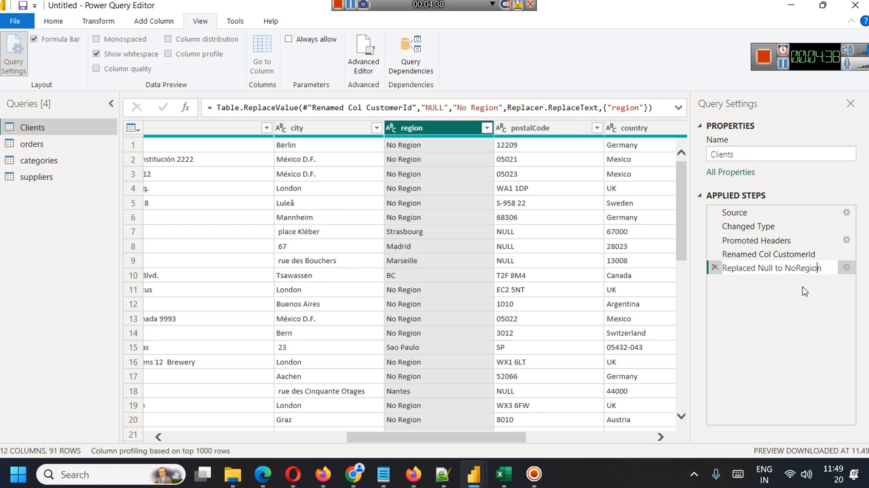
key(Left)
key(Left)
key(Left)
key(Left)
key(Left)
key(Left)
click(765, 326)
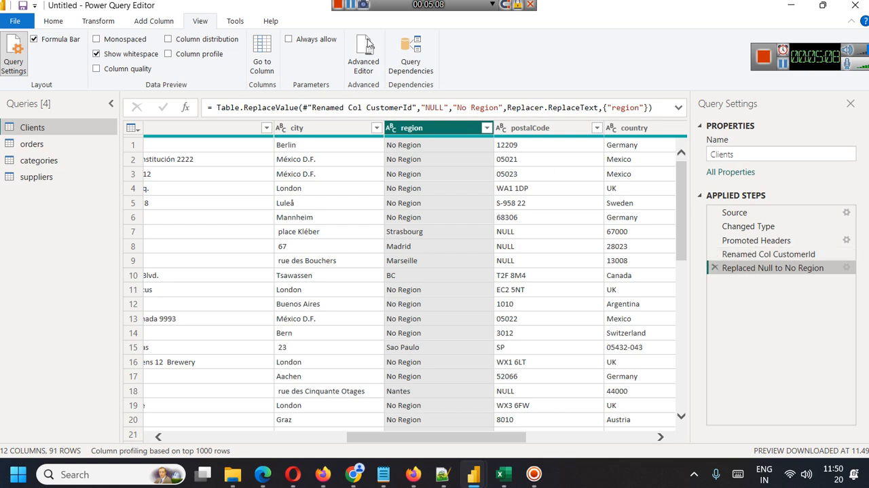
Apply the pending query changes without closing the Power Query Editor
click(46, 24)
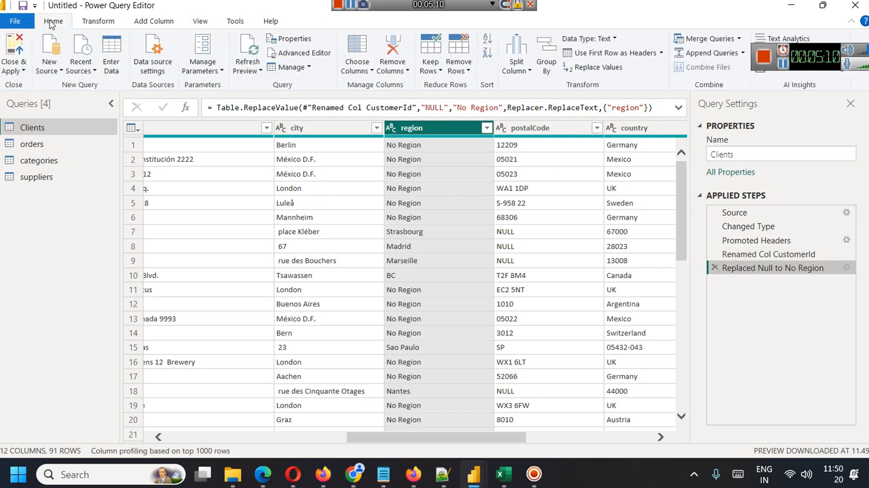
click(23, 71)
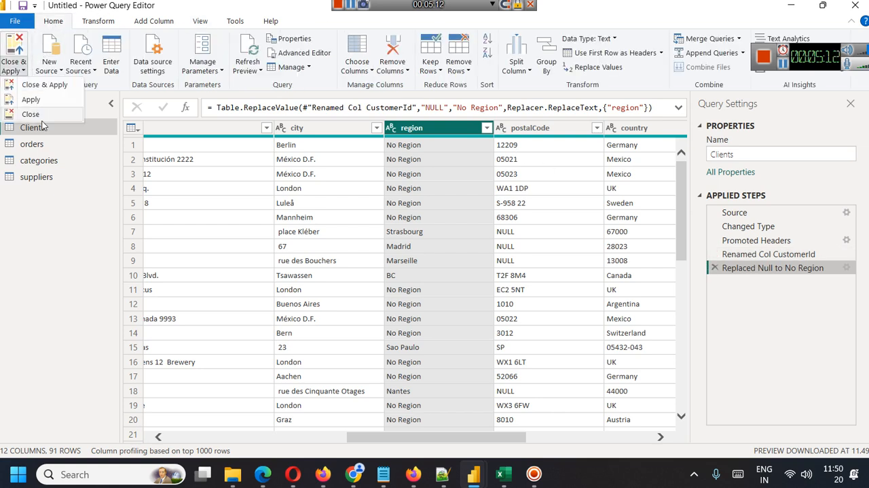
click(33, 100)
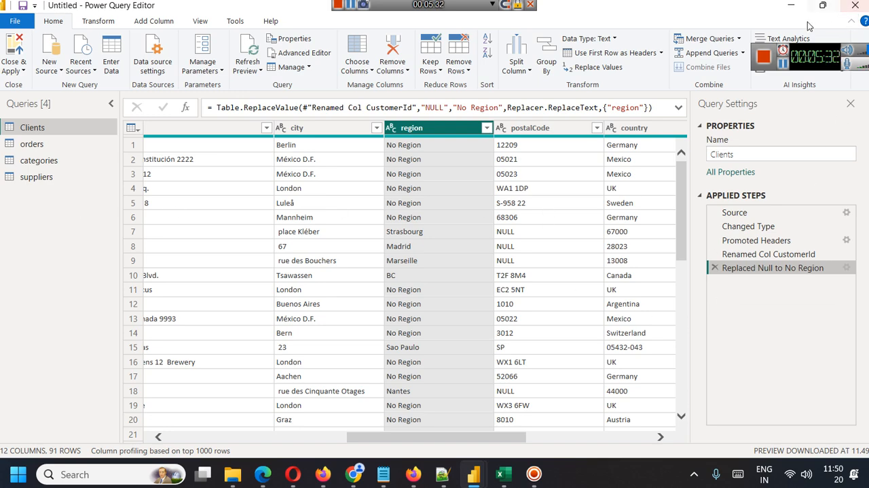
drag(815, 61, 783, 63)
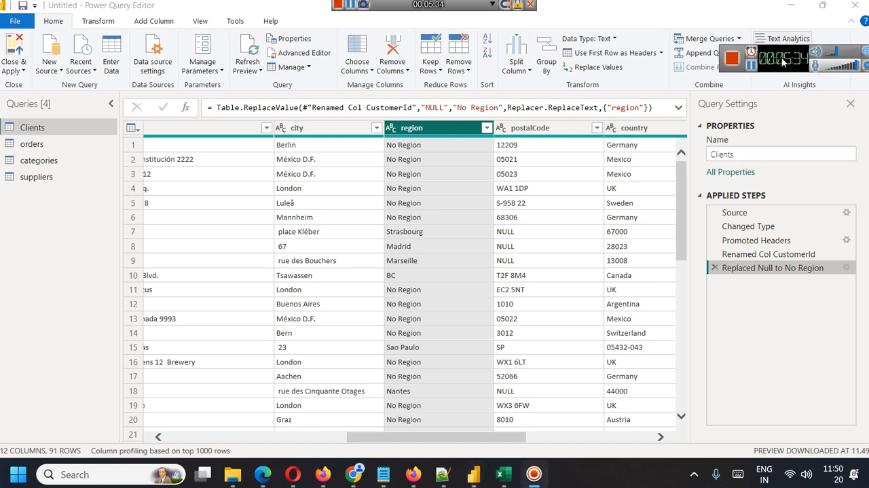